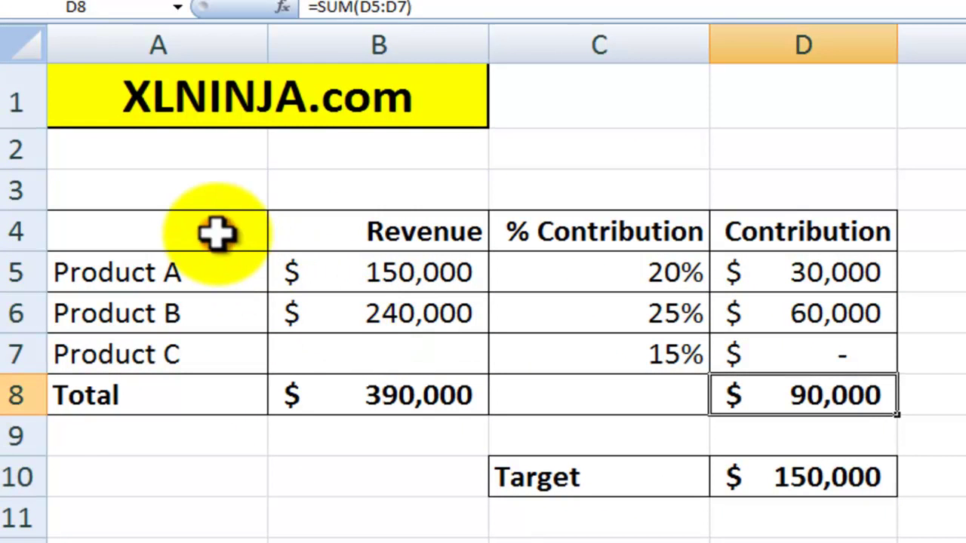
- Review the product list, Product A and B revenues, Product C's empty revenue and the 150,000 target
left_click(217, 234)
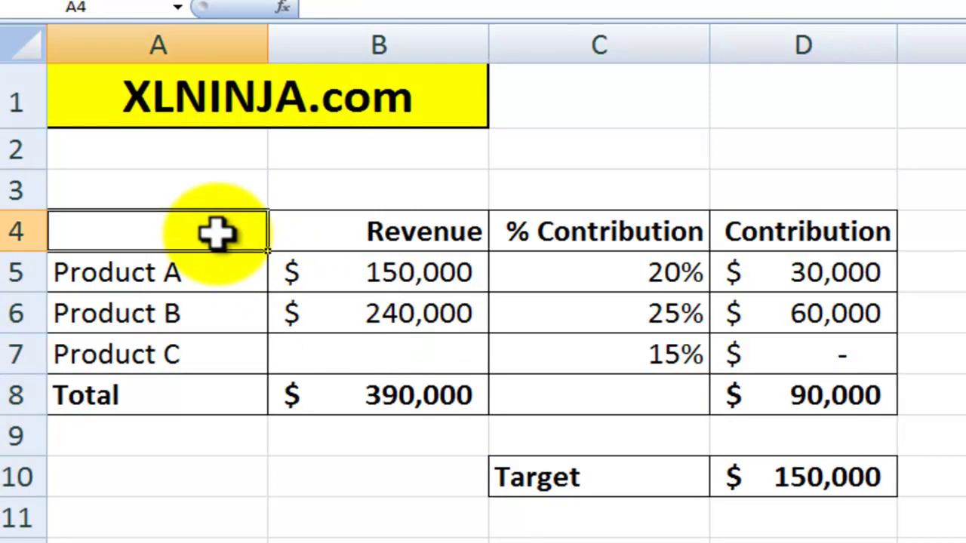
left_click_drag(217, 237, 234, 347)
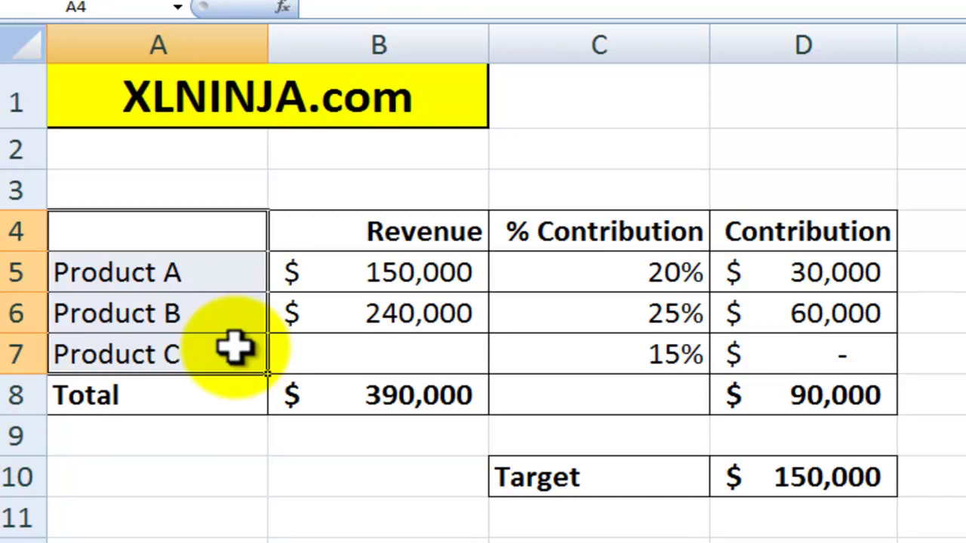
left_click(808, 486)
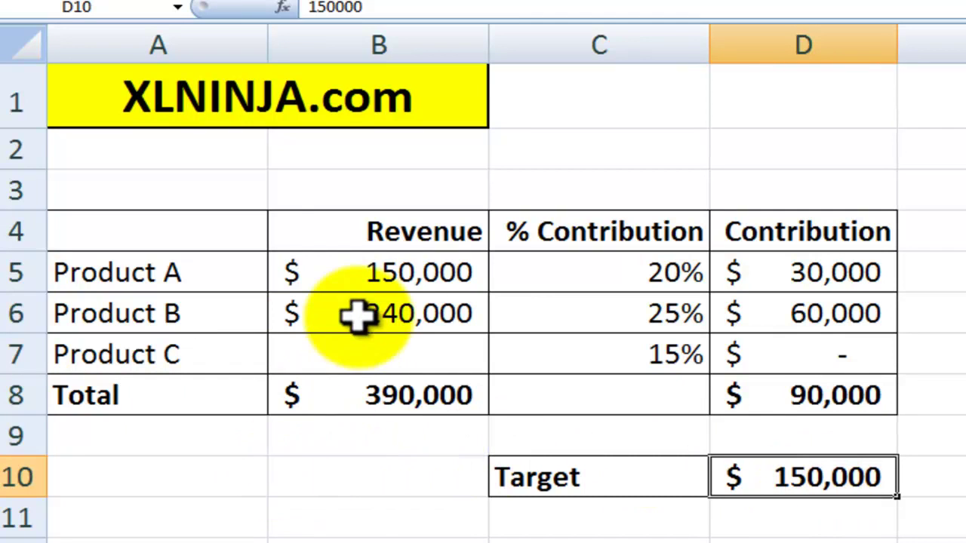
left_click(353, 277)
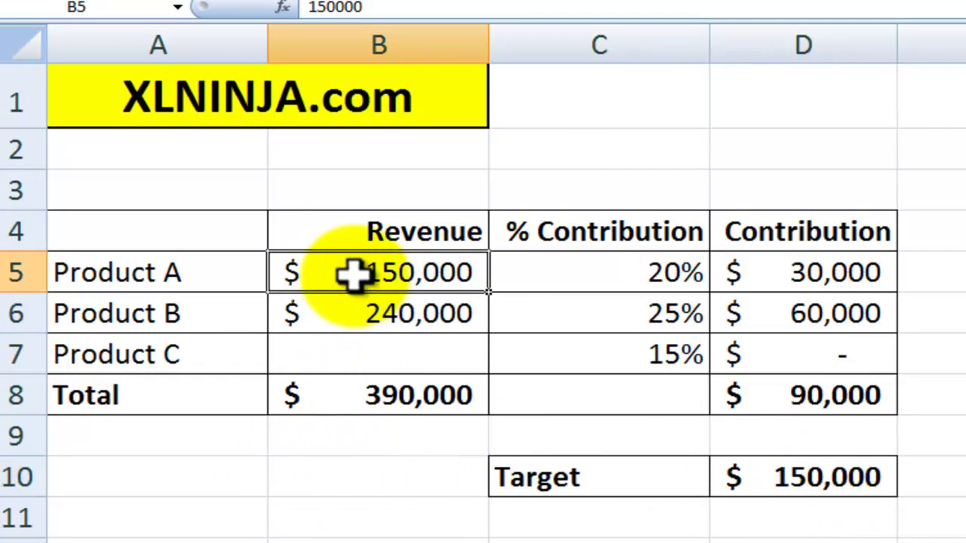
left_click(377, 315)
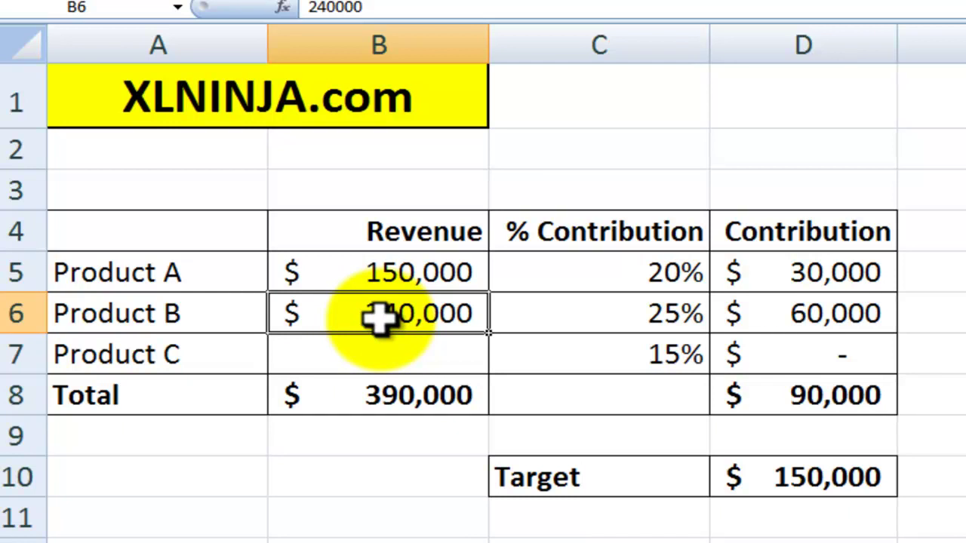
left_click(382, 359)
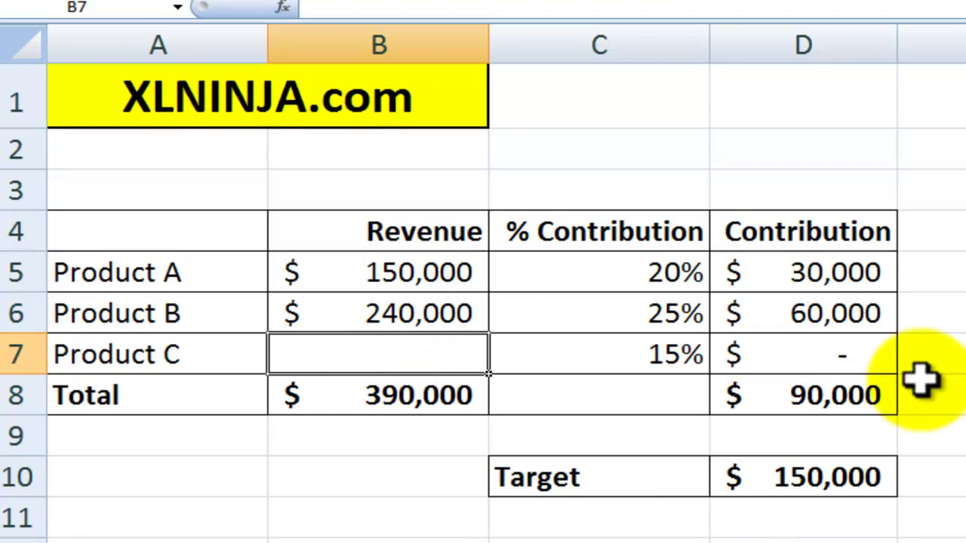
left_click(836, 390)
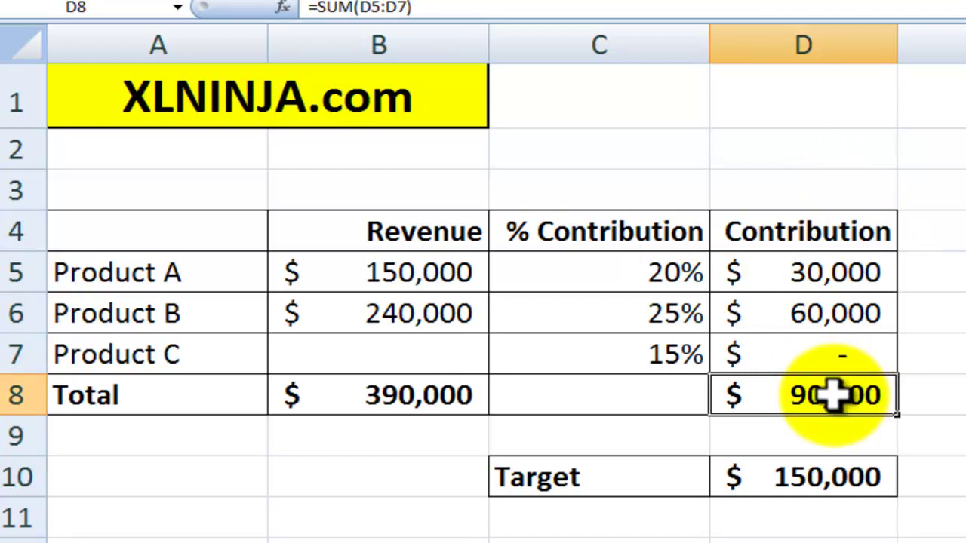
left_click(829, 476)
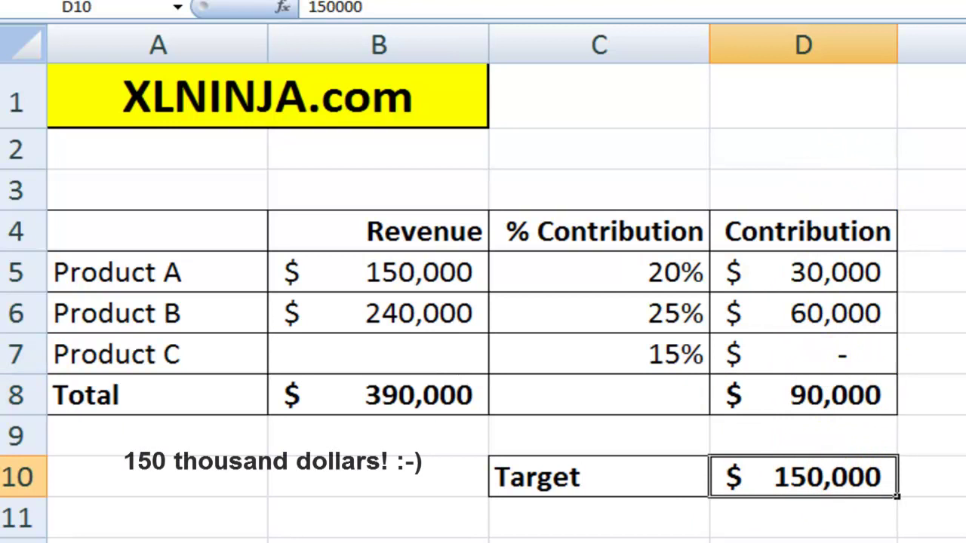
- Inspect Product A's 20% rate, its =C5*B5 contribution formula and the D8 total contribution
left_click_drag(194, 271, 773, 309)
left_click(822, 394)
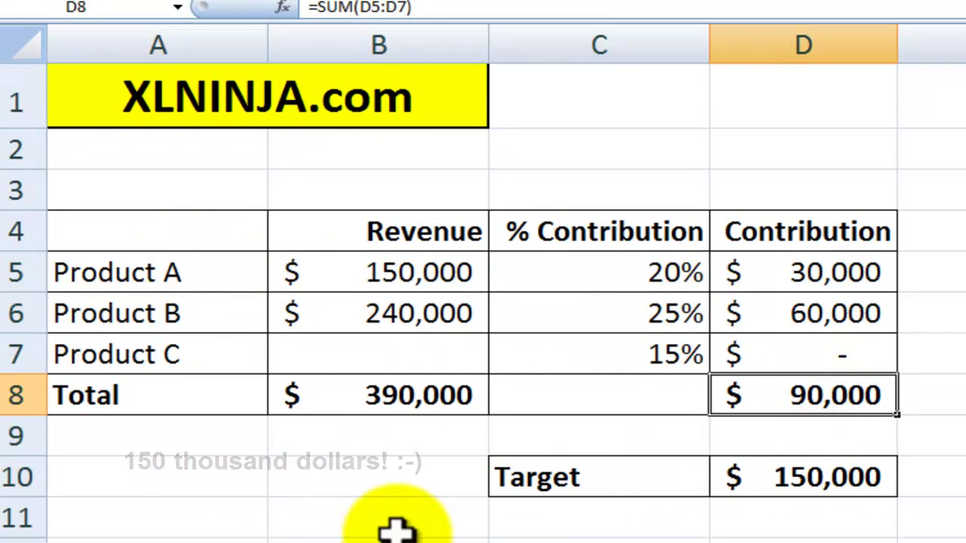
left_click(405, 276)
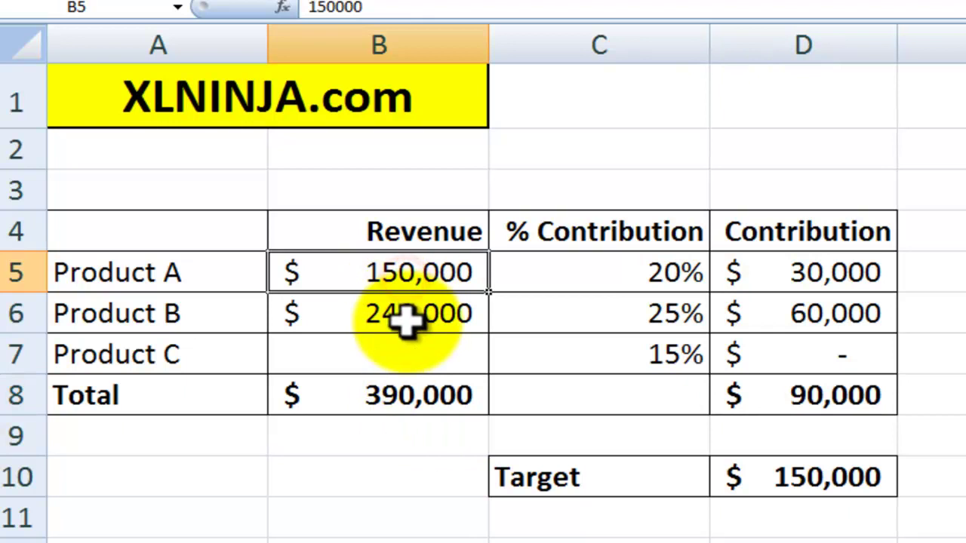
left_click(573, 265)
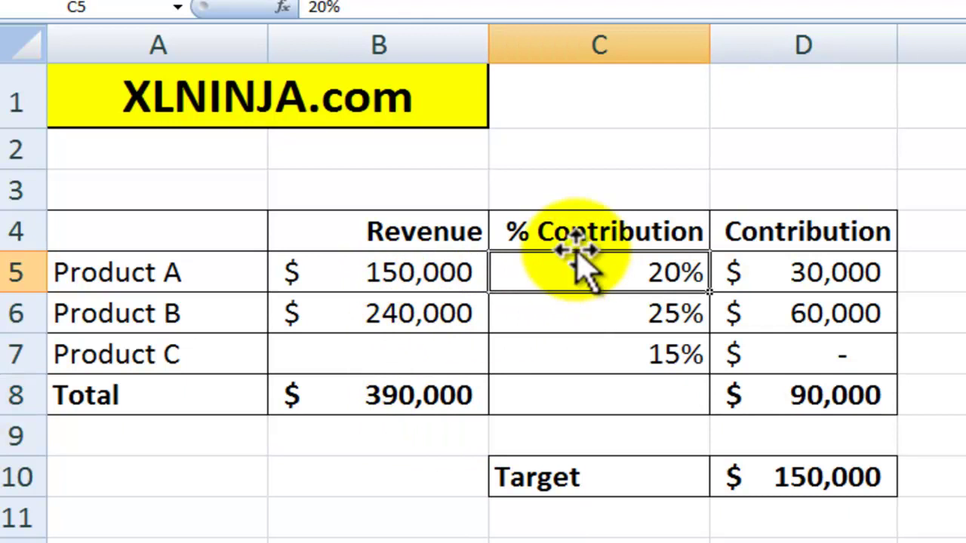
left_click(788, 276)
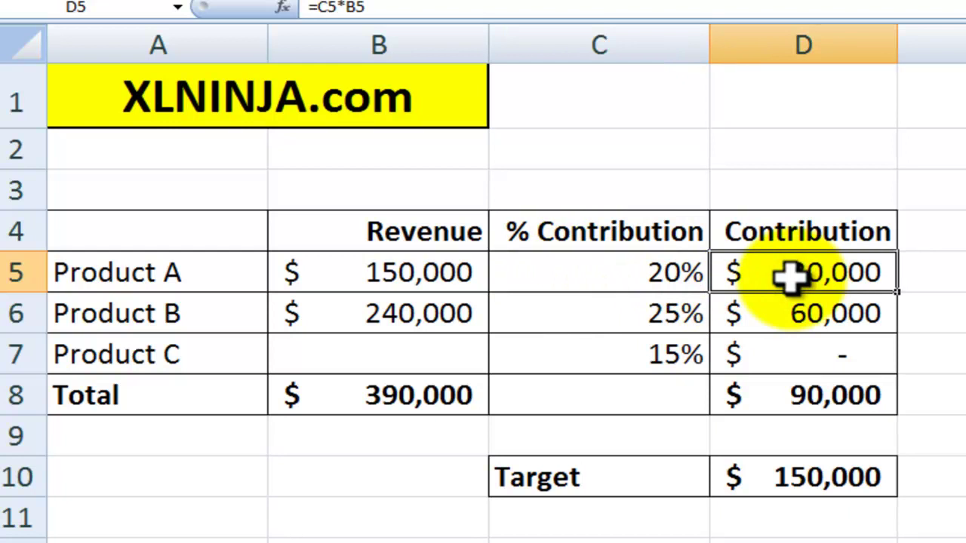
left_click(835, 400)
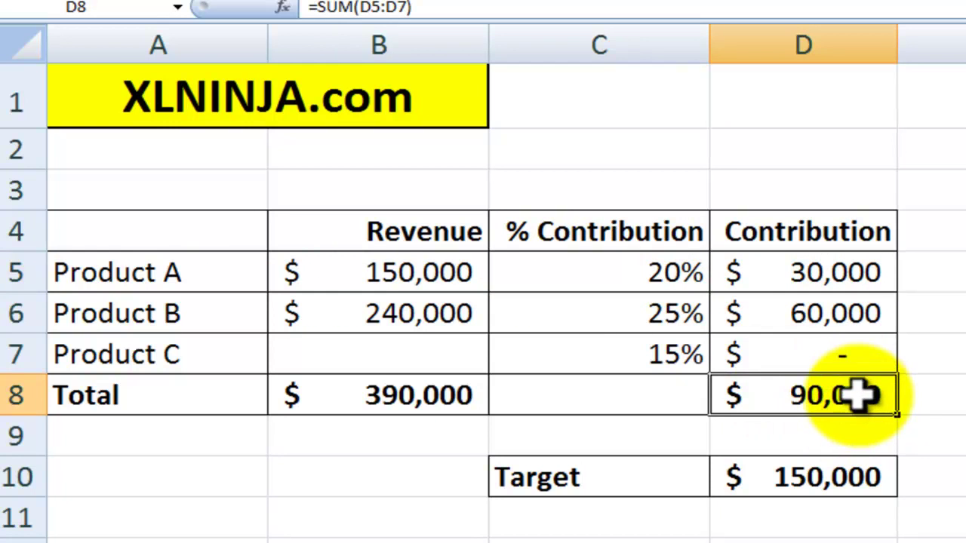
left_click(819, 484)
- Try trial Product C revenues of 15000, 160000 and 200000 in B7, then clear B7 again
left_click(458, 362)
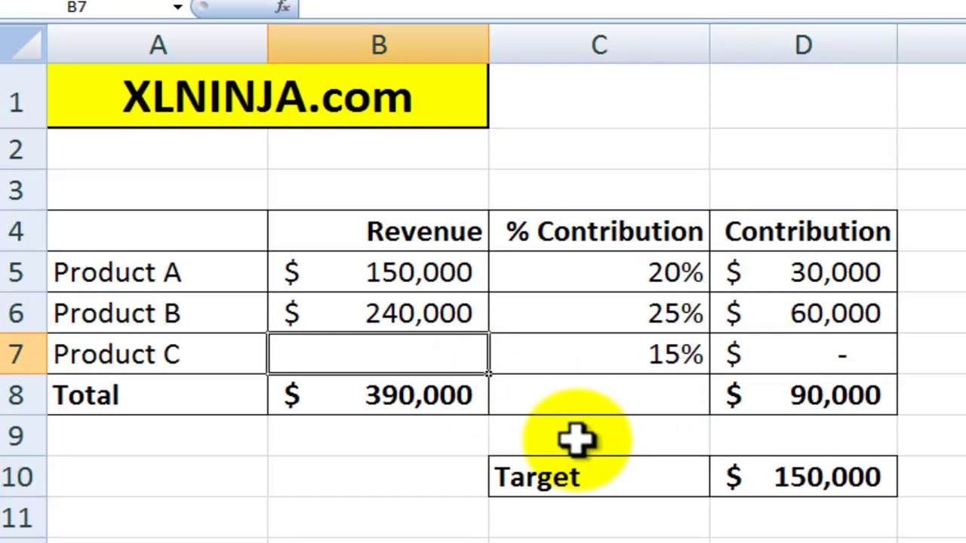
type("150000")
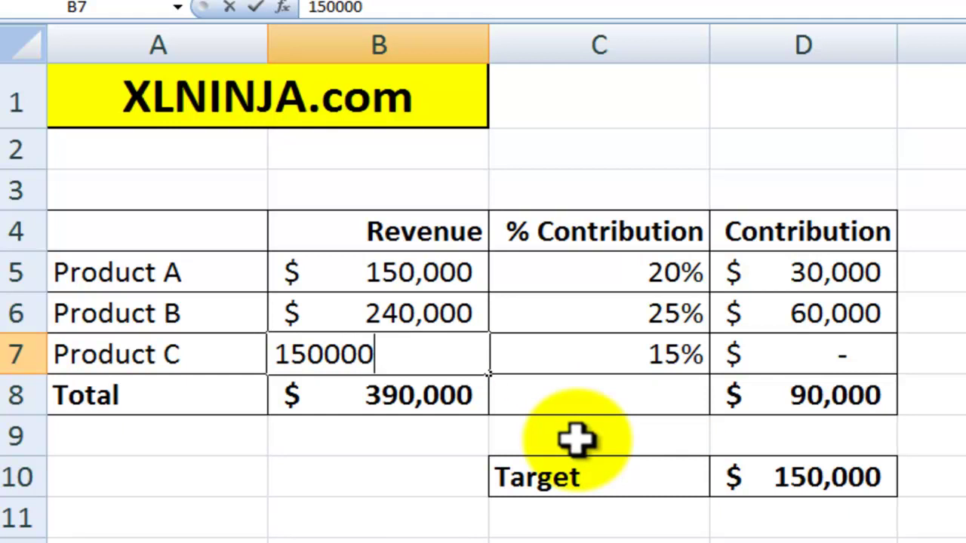
key("Return")
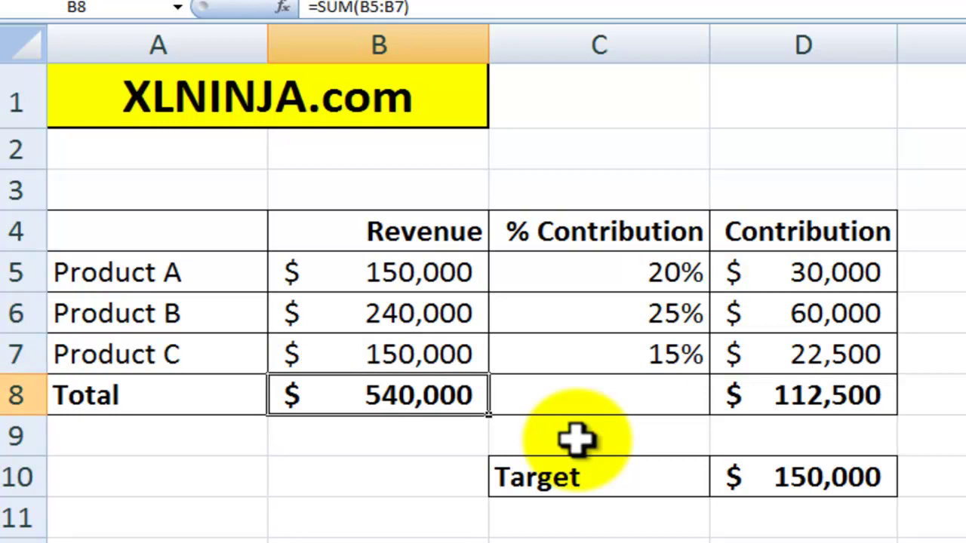
left_click(417, 355)
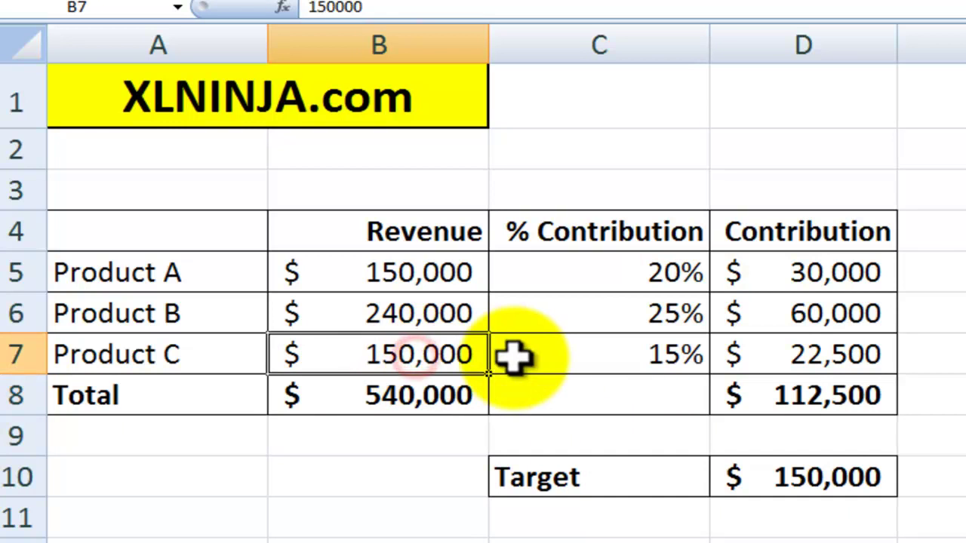
type("1")
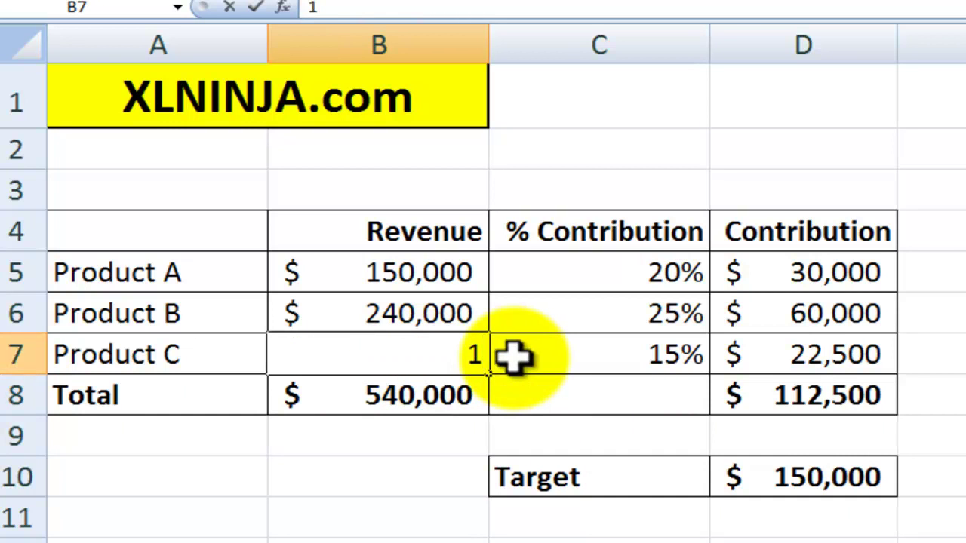
type("60000")
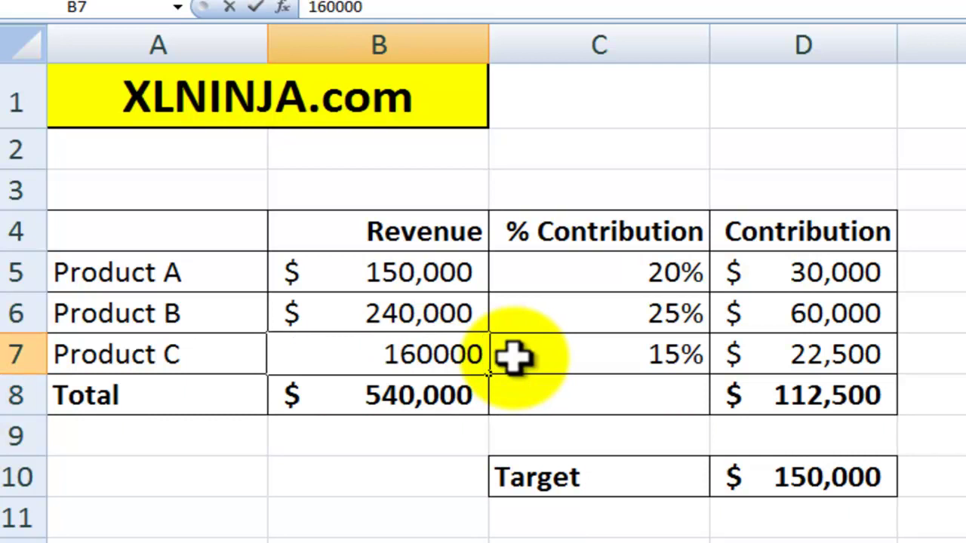
key("Return")
key("Up")
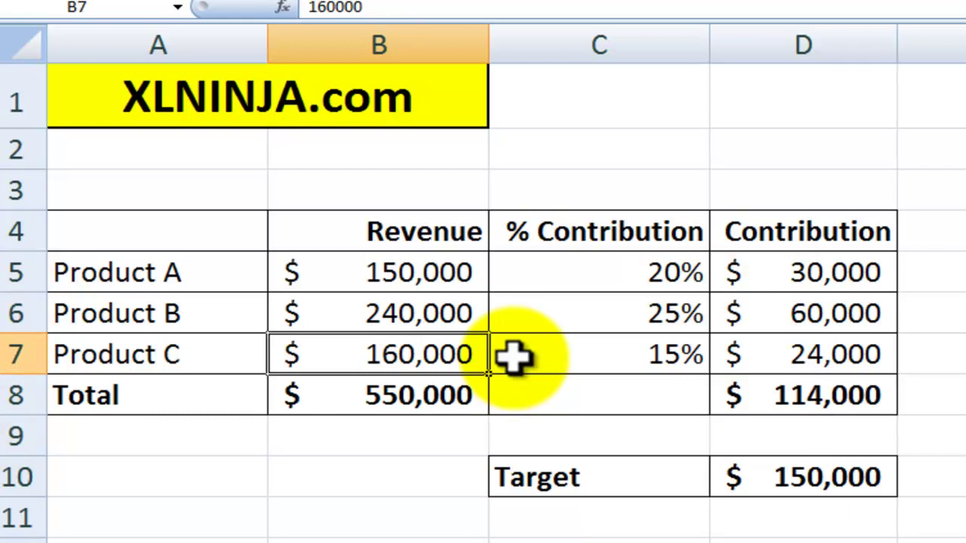
type("200000")
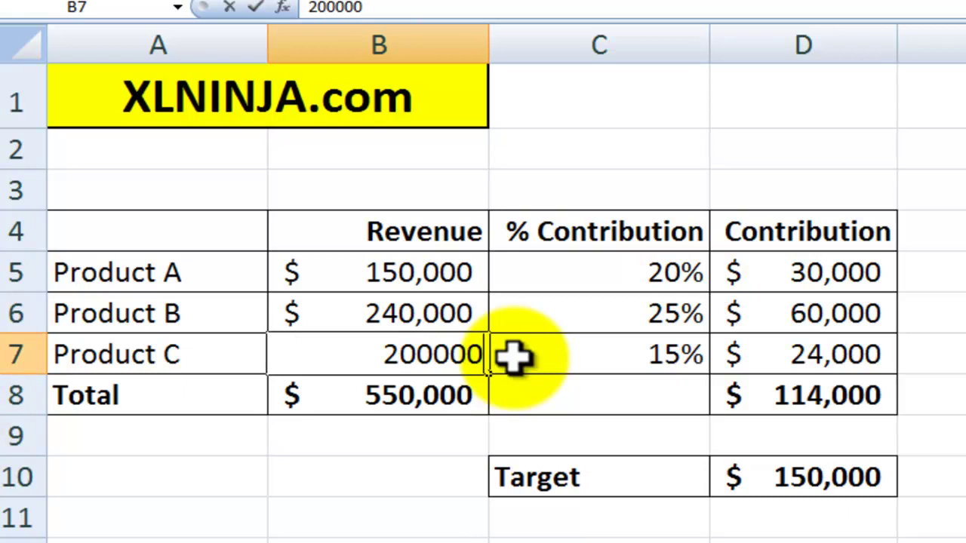
key("Return")
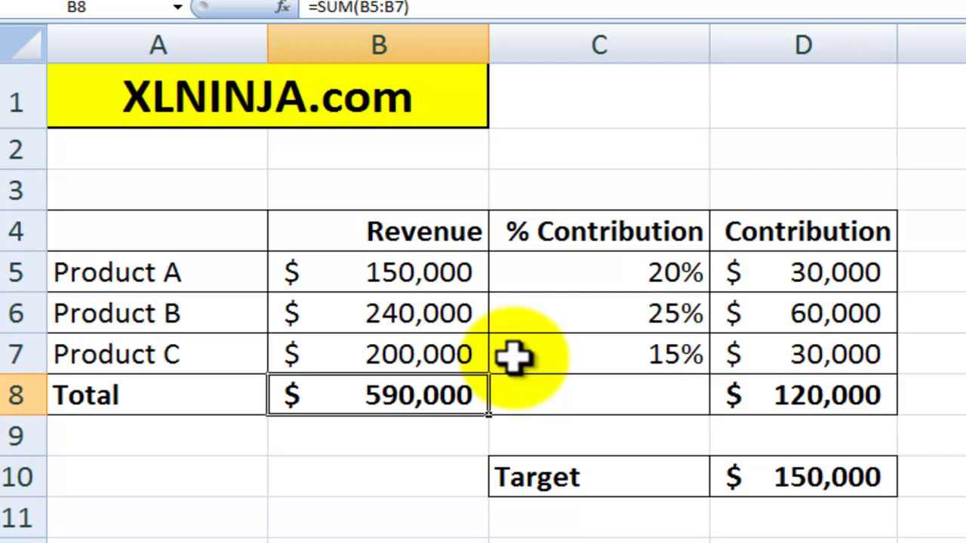
left_click(455, 358)
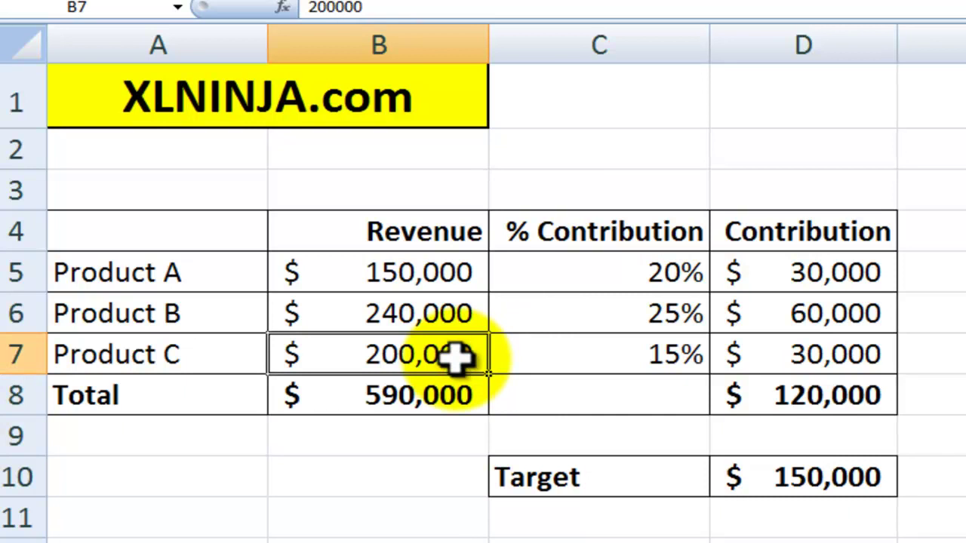
key("Delete")
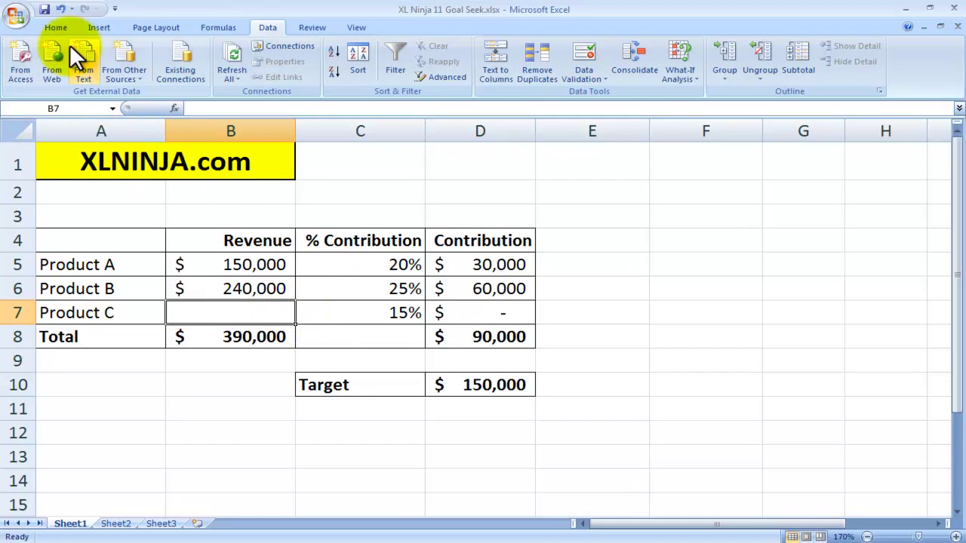
- Switch to the Data tab and choose Goal Seek from What-If Analysis
left_click(56, 27)
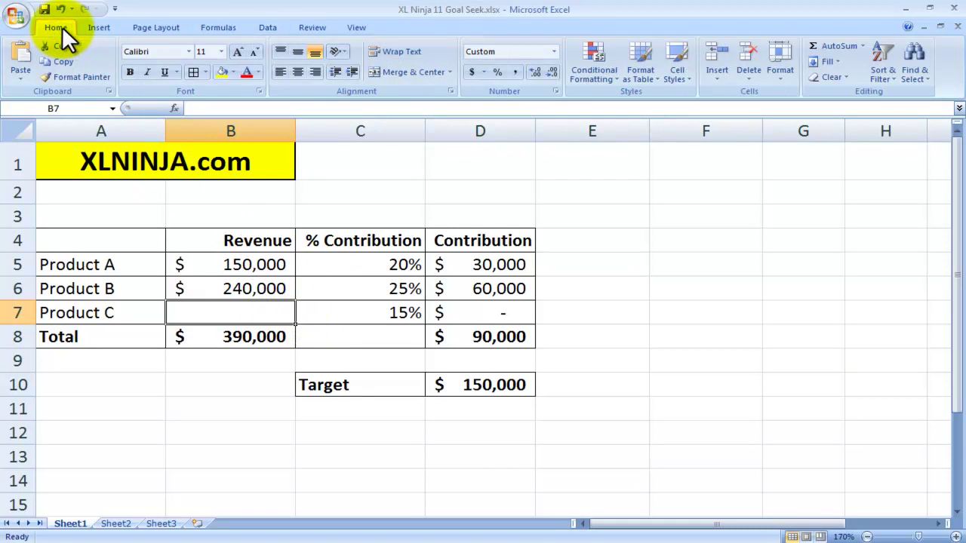
left_click(266, 26)
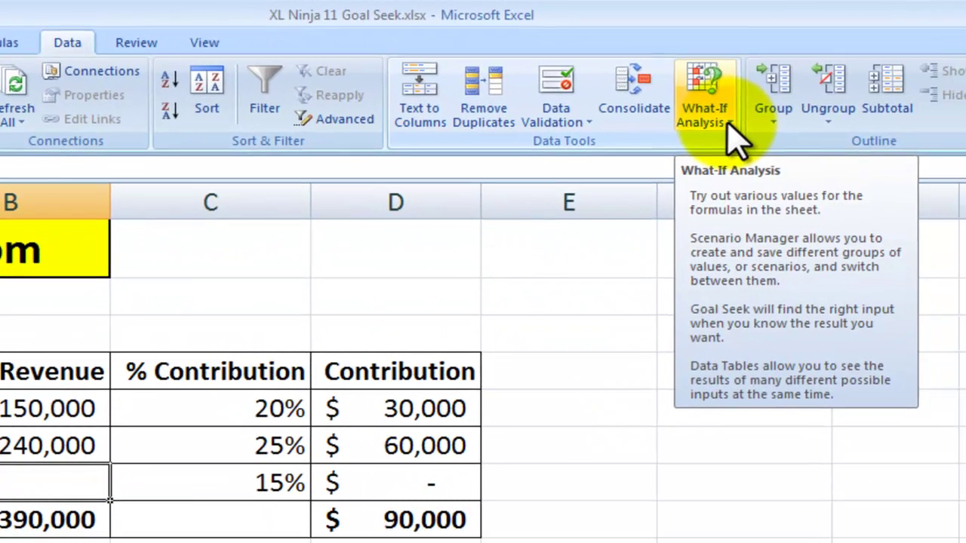
left_click(853, 146)
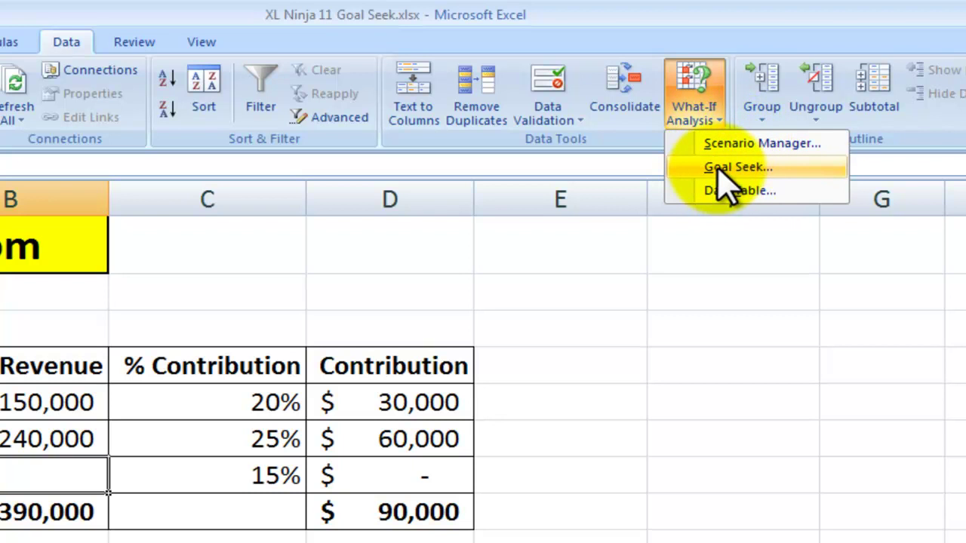
left_click(724, 169)
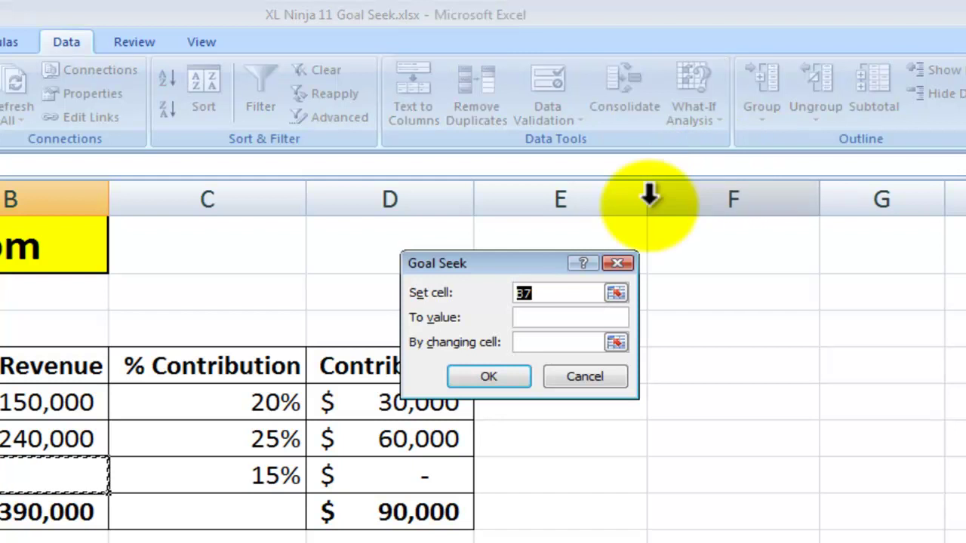
- Set Goal Seek to make D8 equal 150000 by changing B7, and run it
left_click_drag(504, 265, 480, 172)
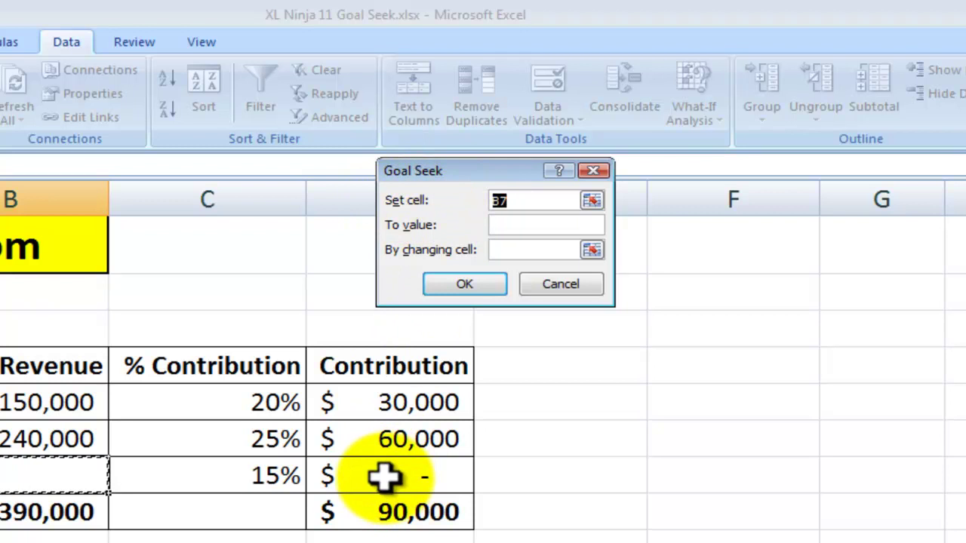
left_click(381, 516)
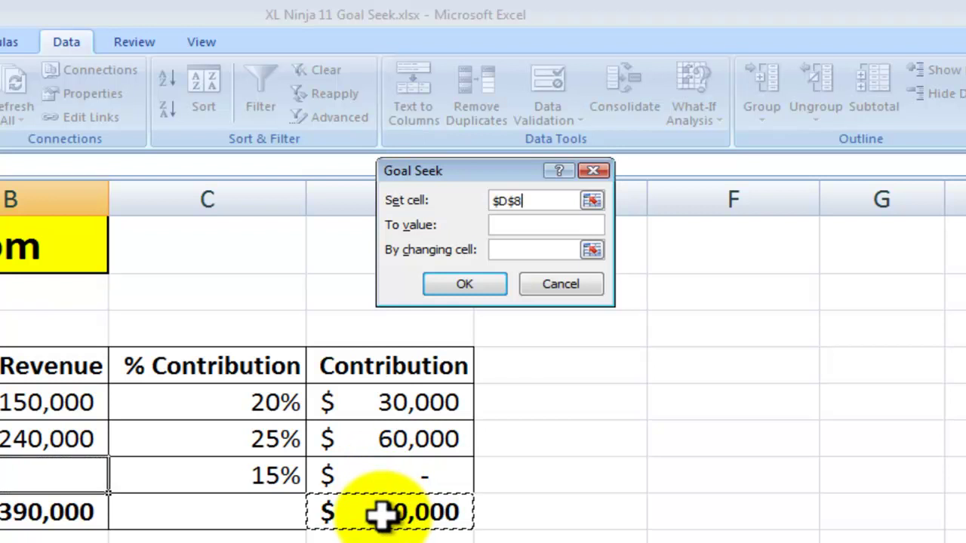
left_click(539, 224)
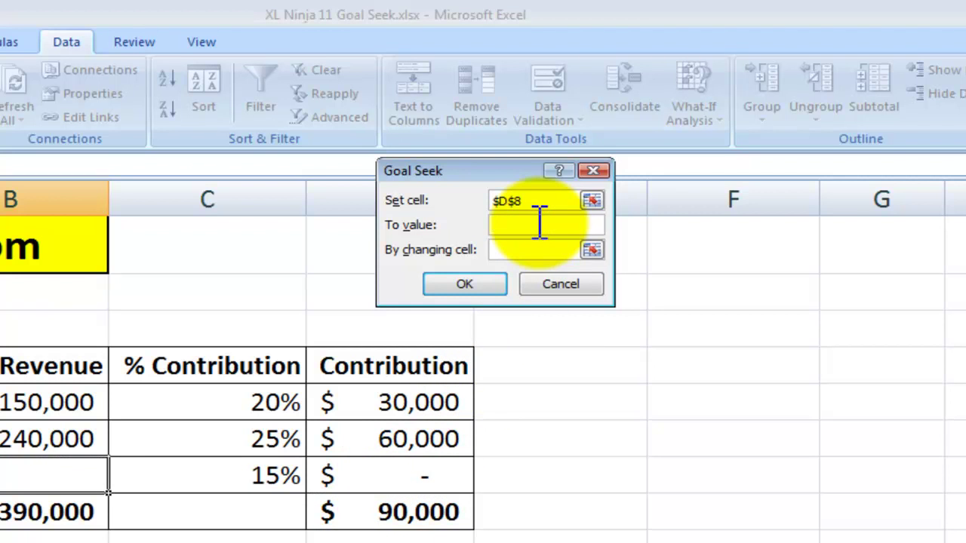
type("150000")
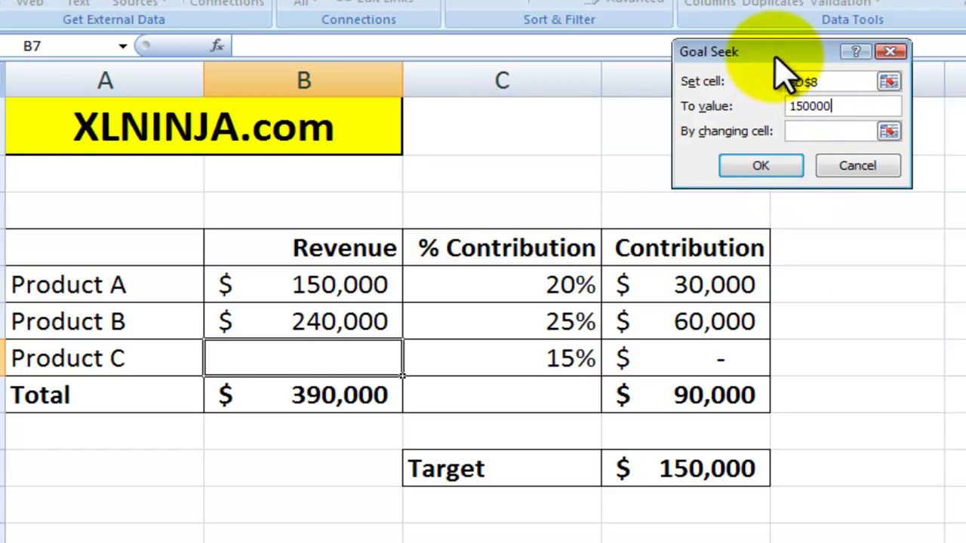
left_click_drag(775, 51, 875, 54)
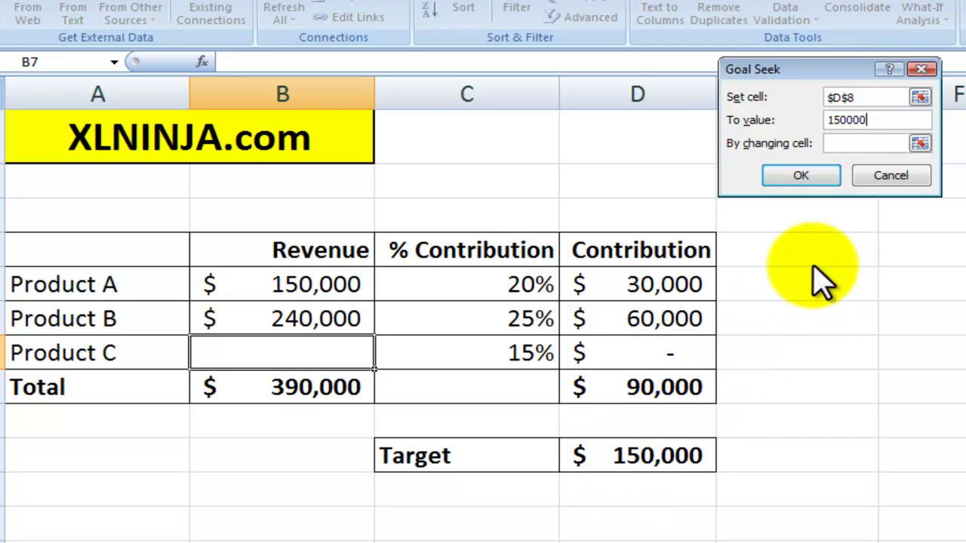
left_click(920, 144)
left_click(300, 360)
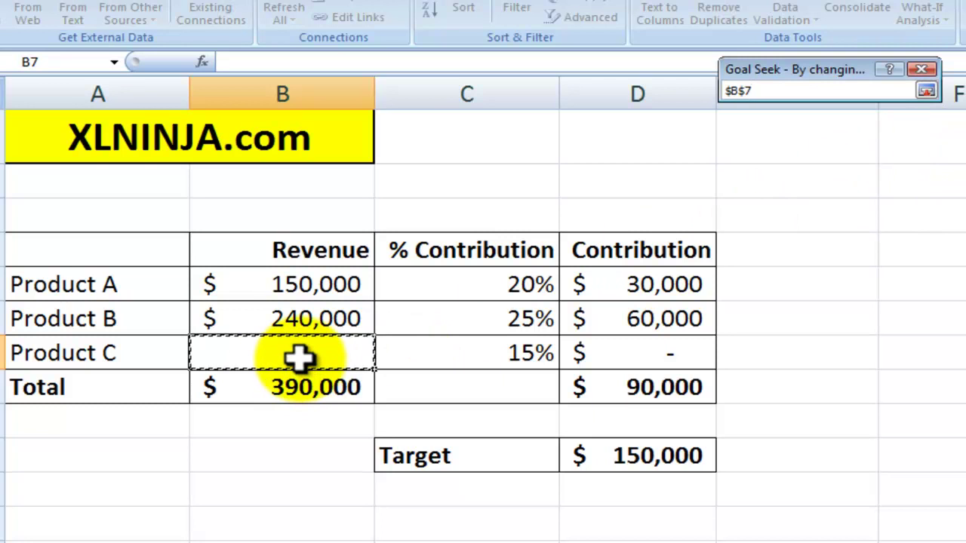
key("Return")
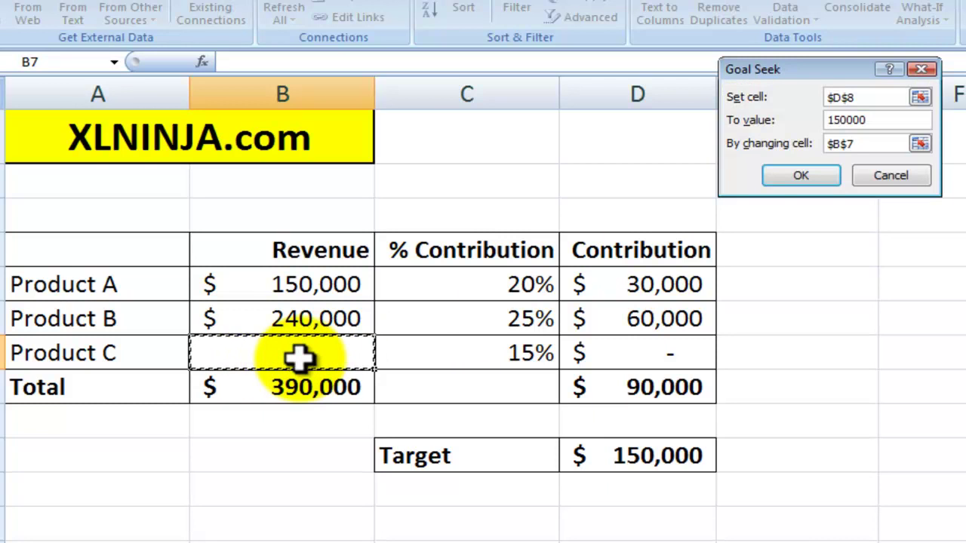
left_click(800, 176)
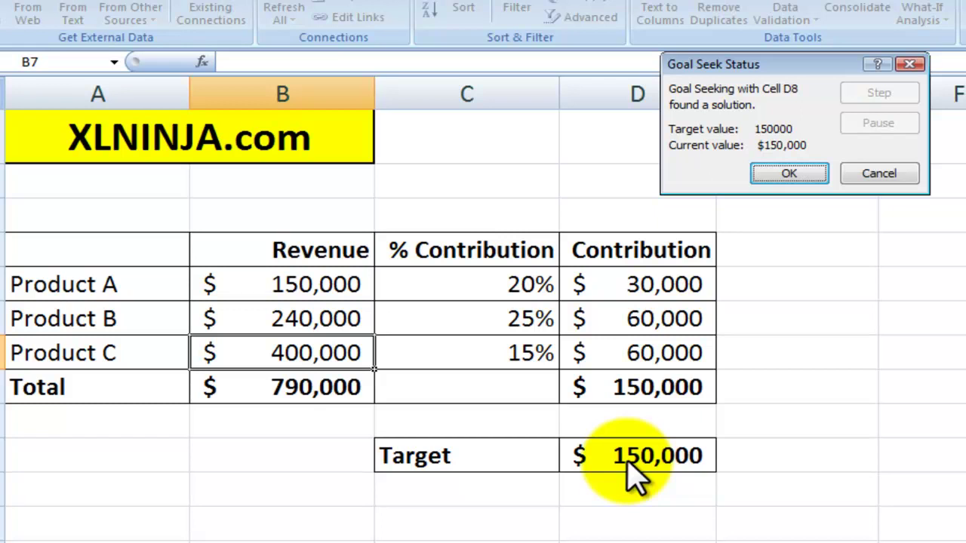
- Accept the Goal Seek result of 400,000 Product C revenue and 150,000 total contribution
left_click(790, 174)
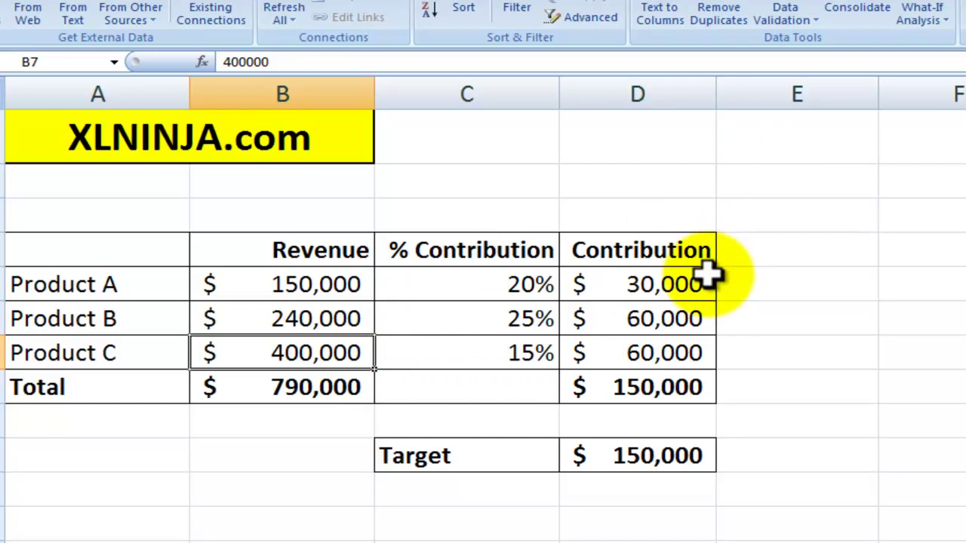
left_click(653, 353)
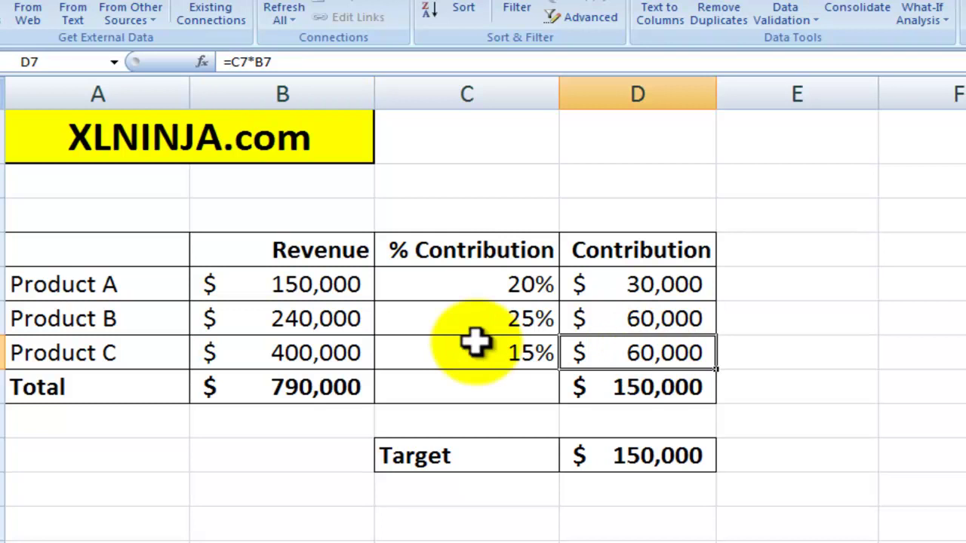
left_click(472, 344)
left_click(628, 347)
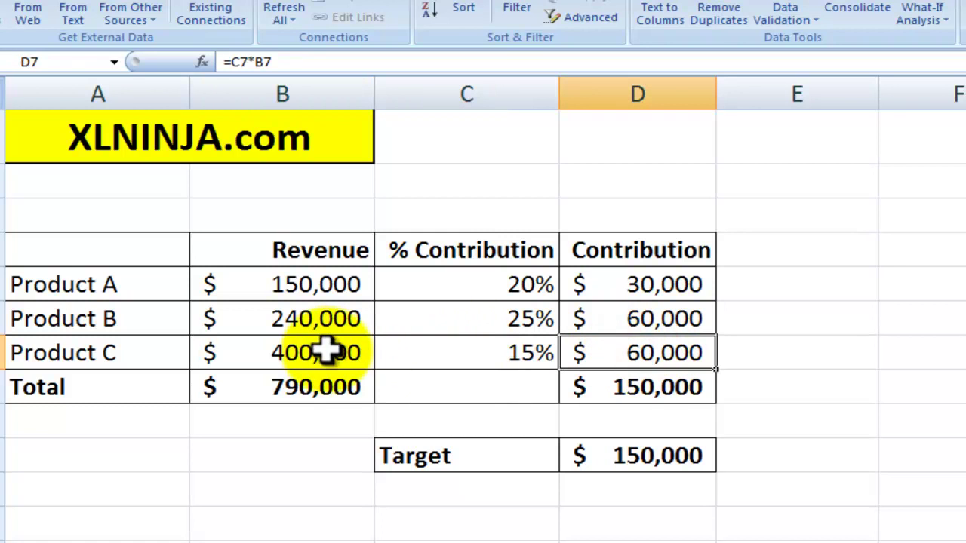
left_click(326, 349)
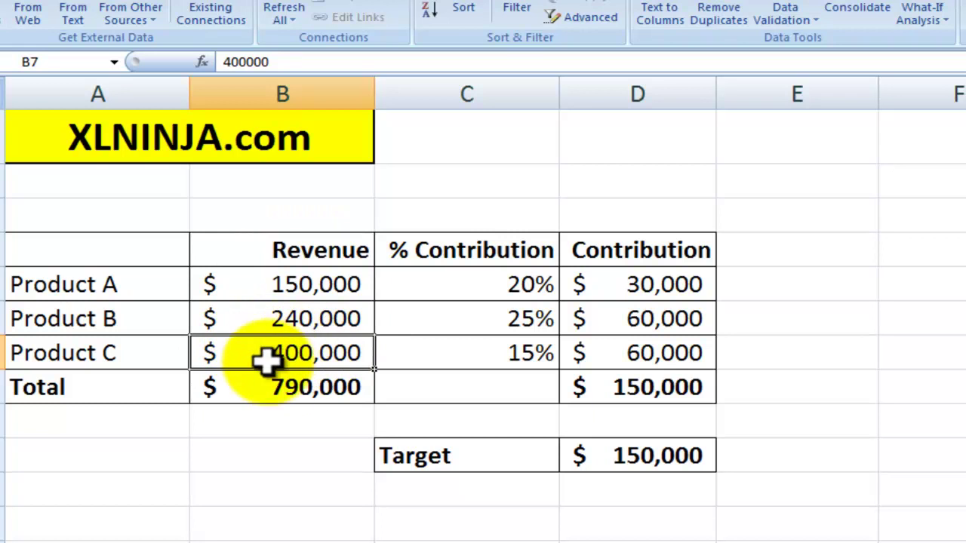
left_click(648, 389)
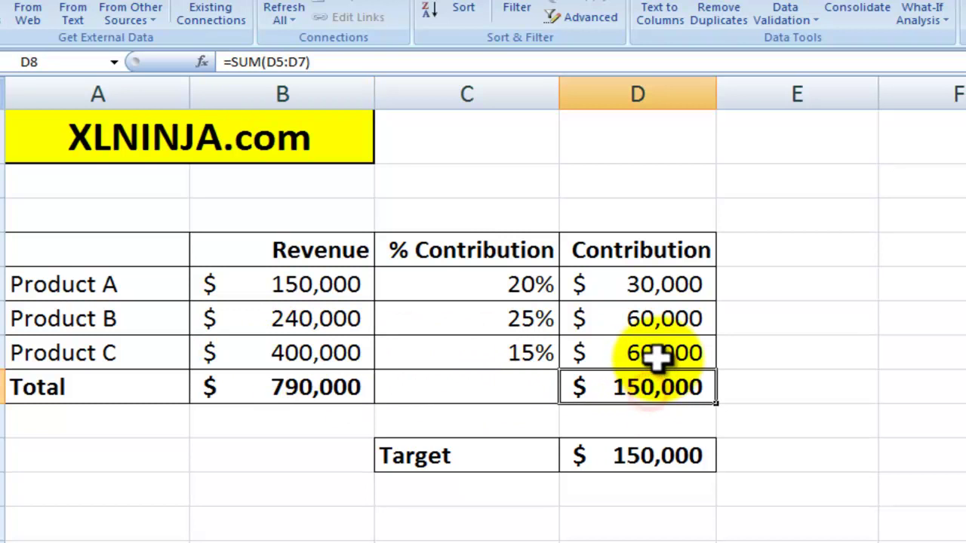
left_click(646, 361)
left_click(657, 385)
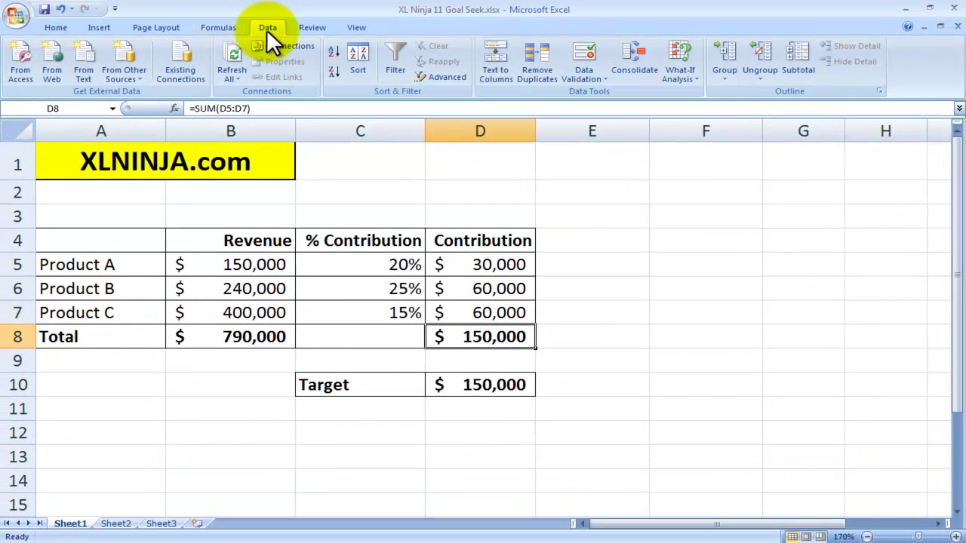
left_click(755, 52)
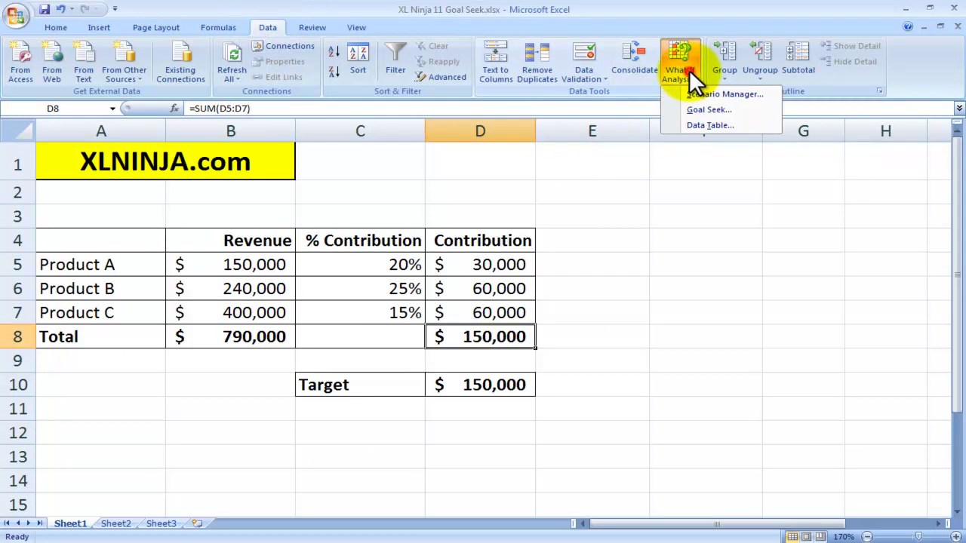
left_click(698, 110)
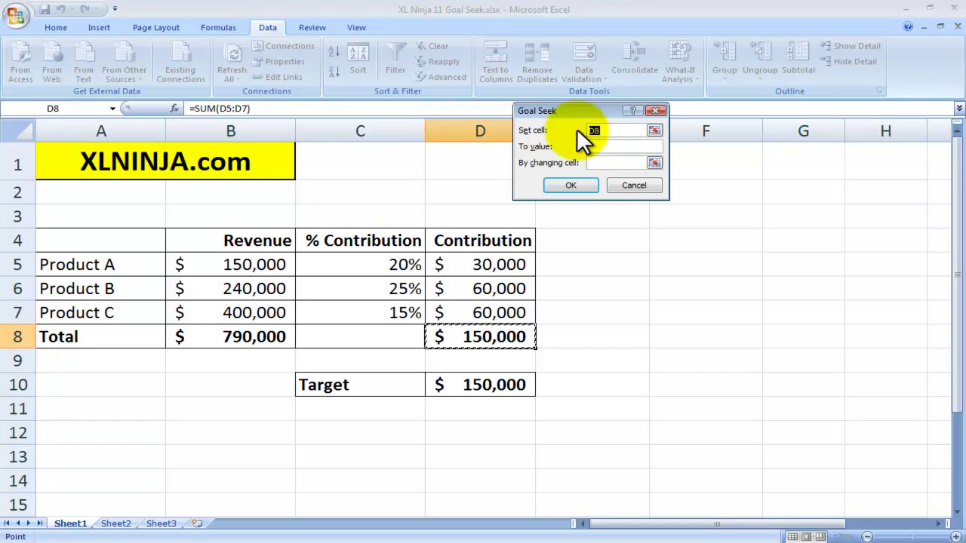
left_click(633, 191)
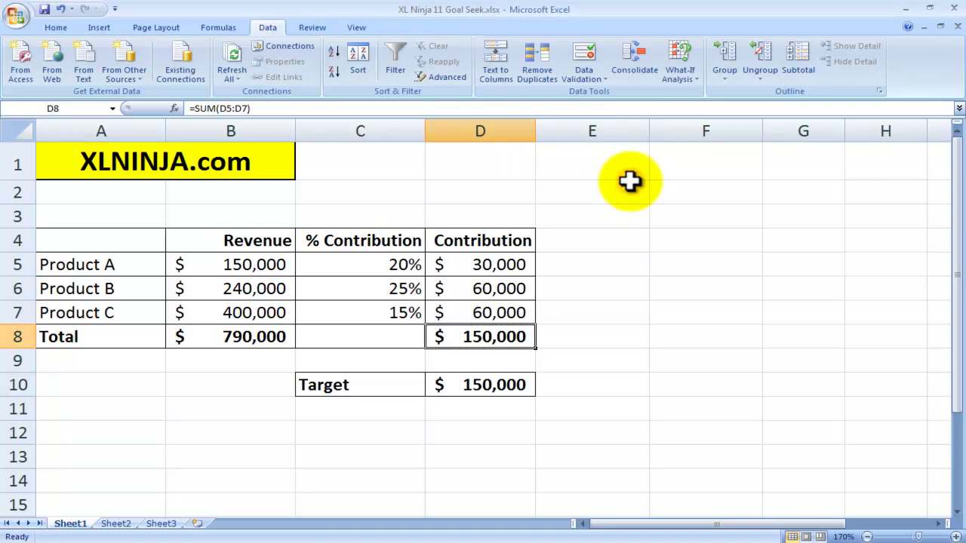